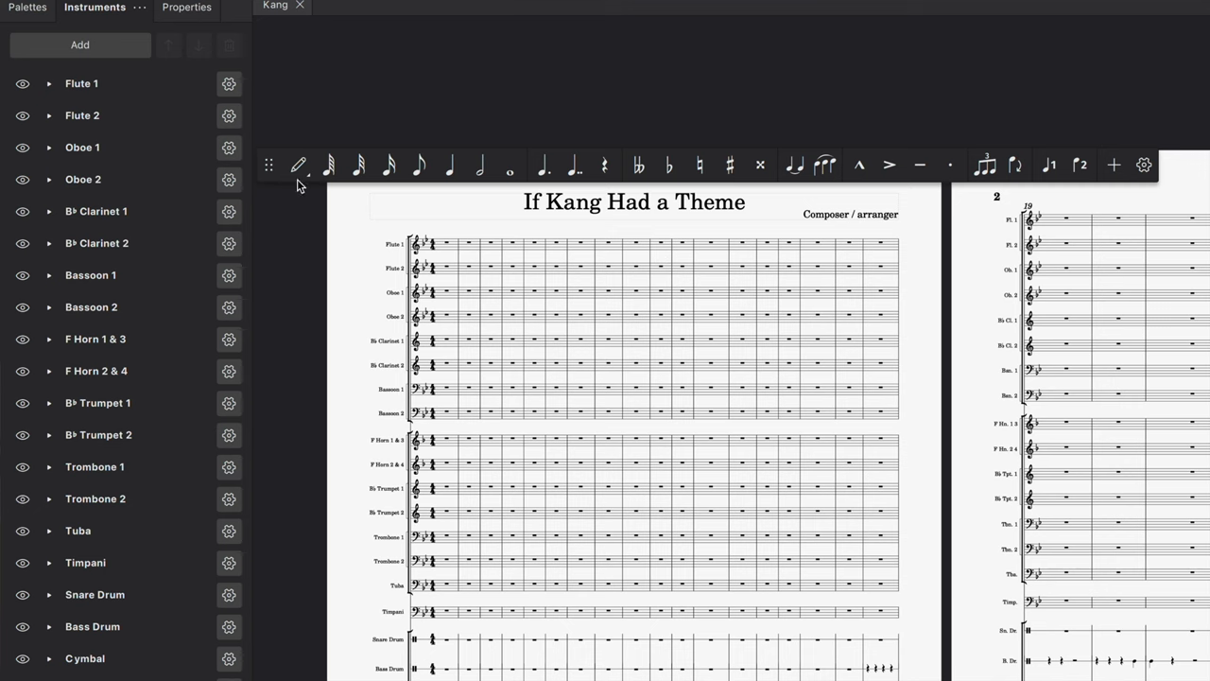
Step: Move the floating note input toolbar up so that it clears the title on the score's first page
{"action": "left_click_drag", "start_coordinate": [268, 175], "coordinate": [264, 87]}
{"action": "scroll", "coordinate": [425, 223], "scroll_direction": "down", "scroll_amount": 1}
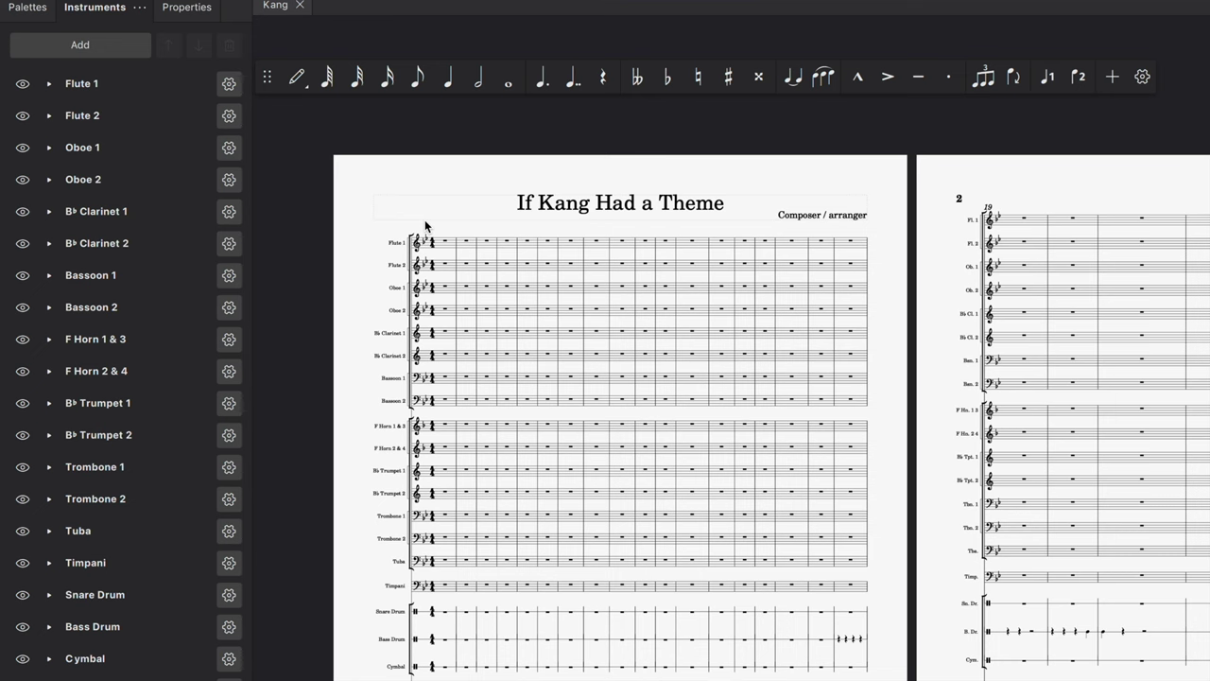
{"action": "scroll", "coordinate": [424, 219], "scroll_direction": "down", "scroll_amount": 3}
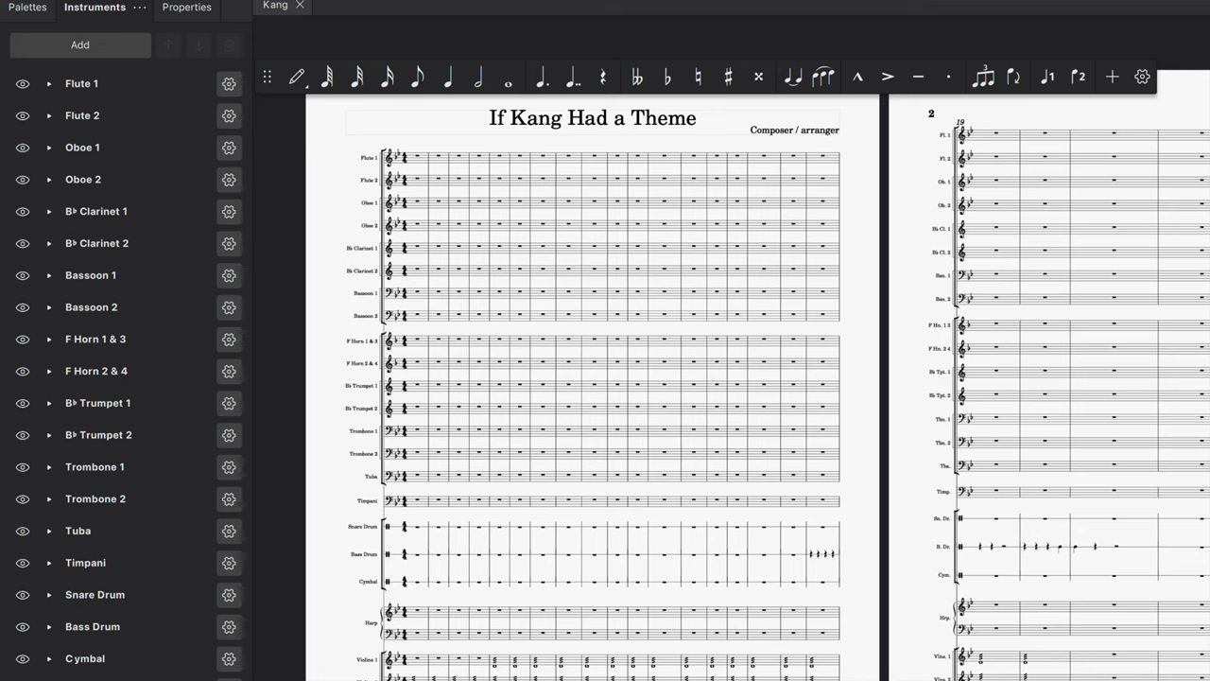
Step: Show the mixer and review the sounds assigned to all instruments, checking the available Muse Sounds libraries in Muse Hub
{"action": "key", "text": "F10"}
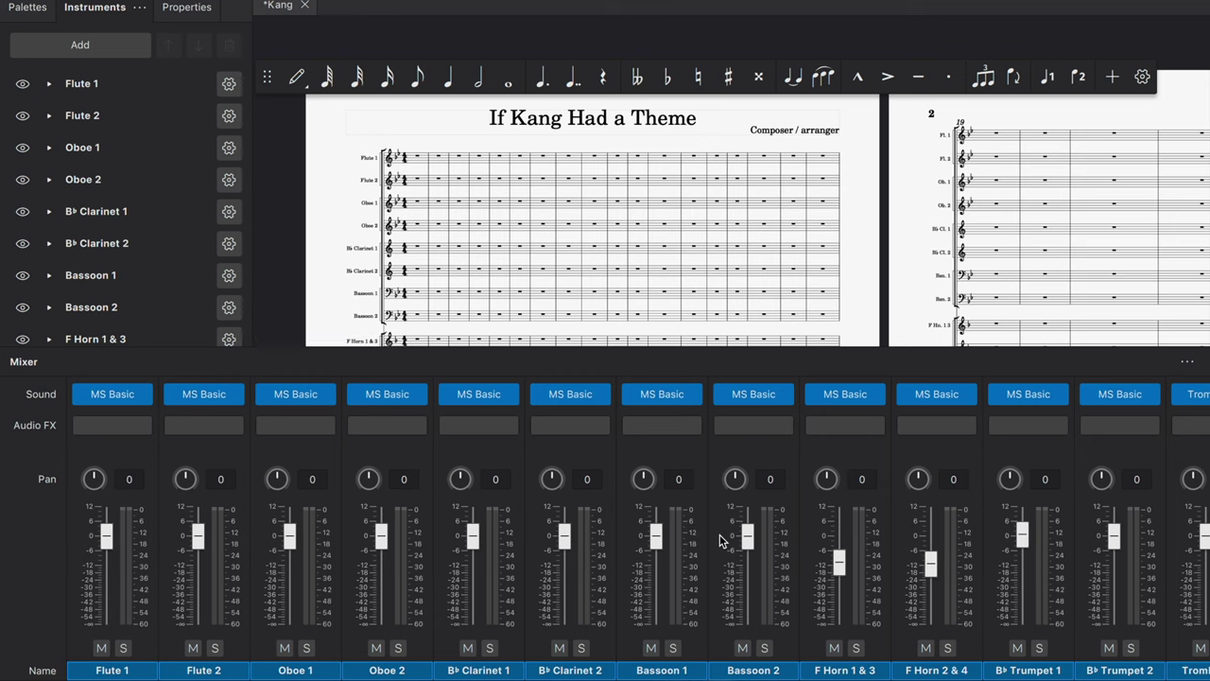
{"action": "scroll", "coordinate": [736, 670], "scroll_direction": "right", "scroll_amount": 10}
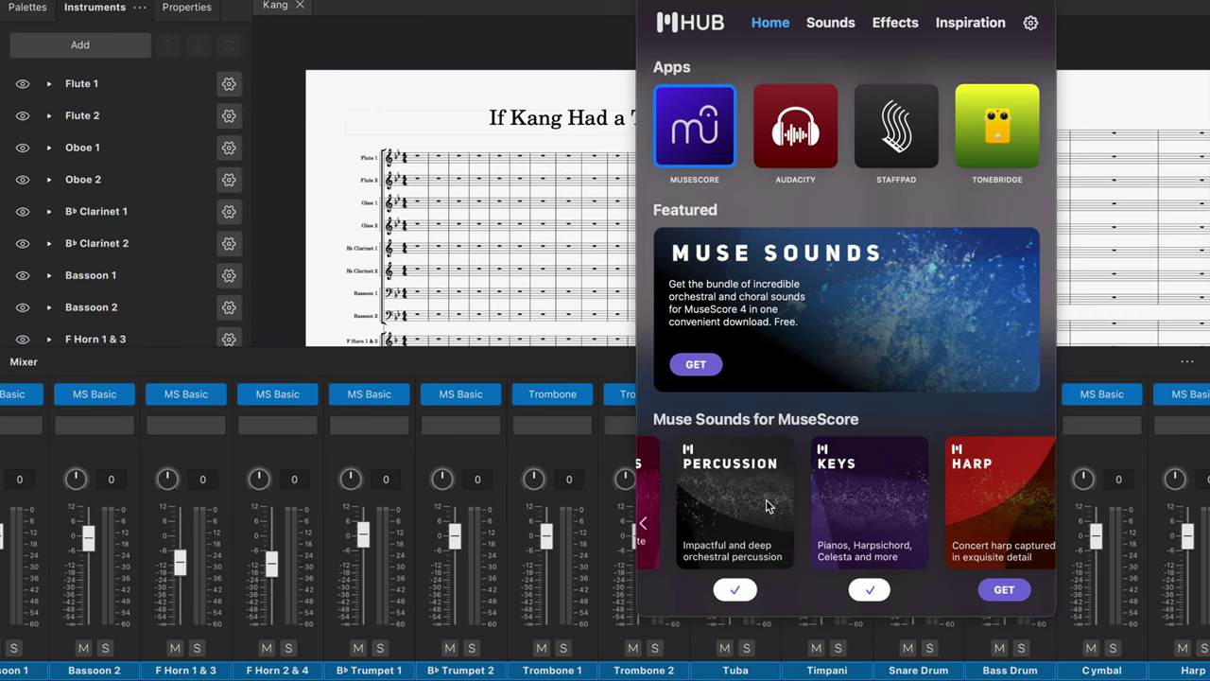
{"action": "left_click", "coordinate": [641, 529]}
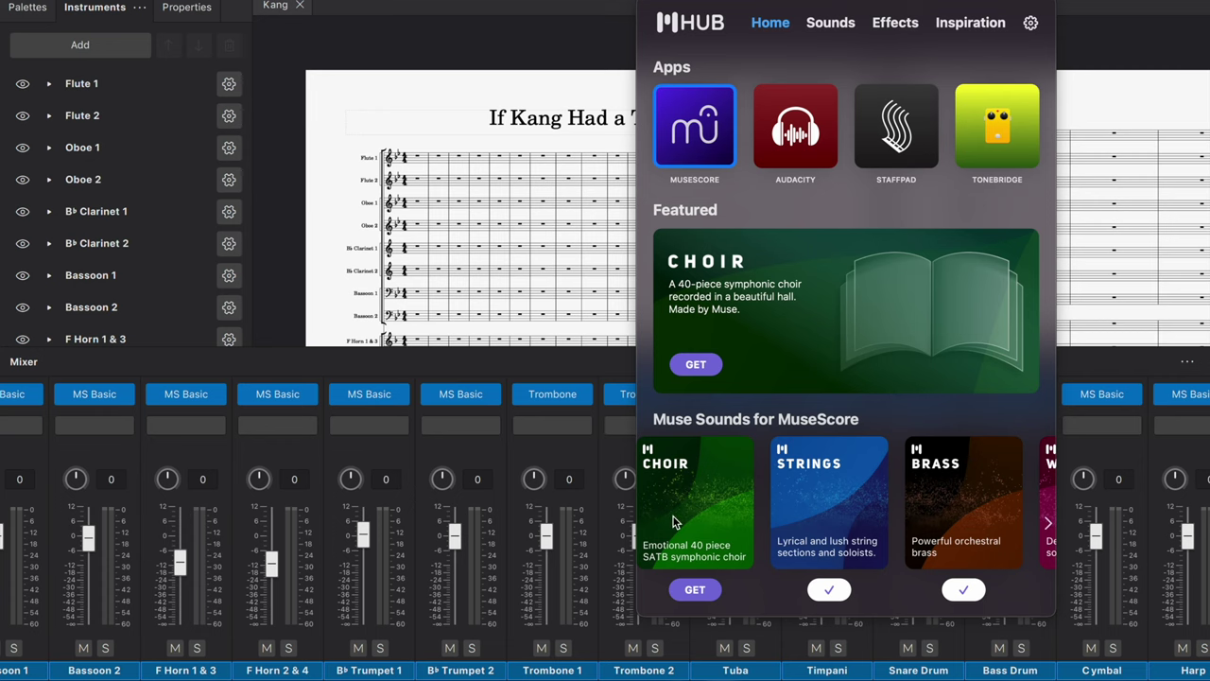
{"action": "left_click", "coordinate": [430, 28]}
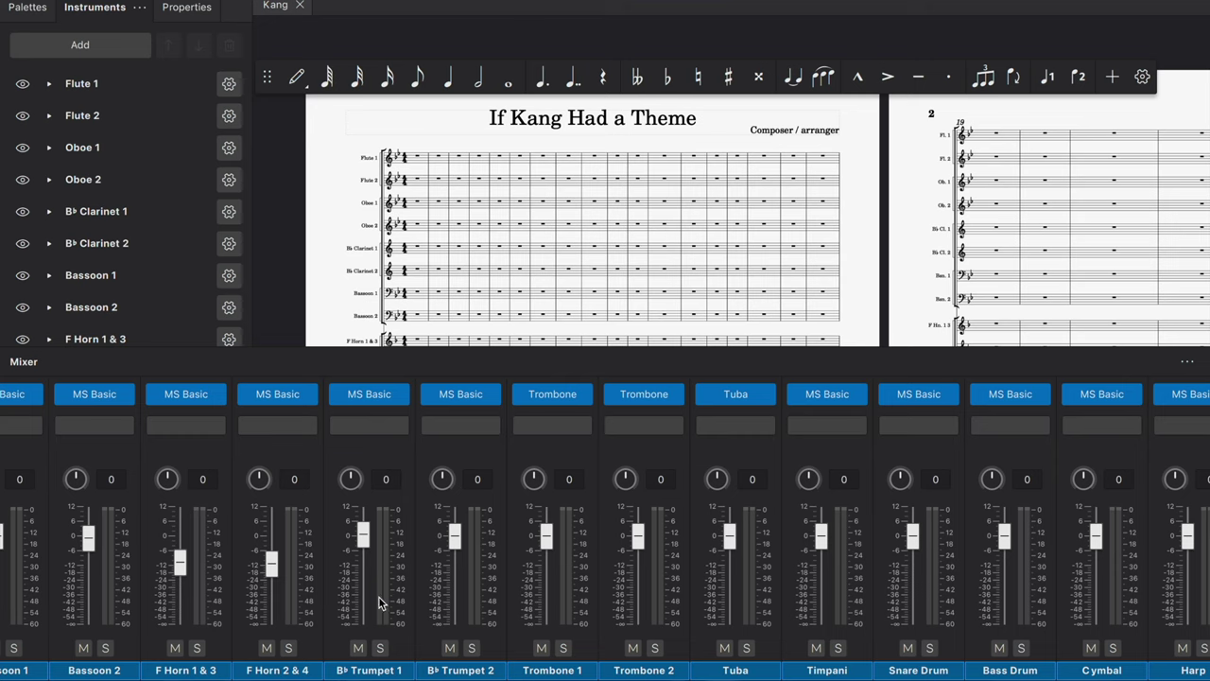
{"action": "scroll", "coordinate": [707, 469], "scroll_direction": "right", "scroll_amount": 10}
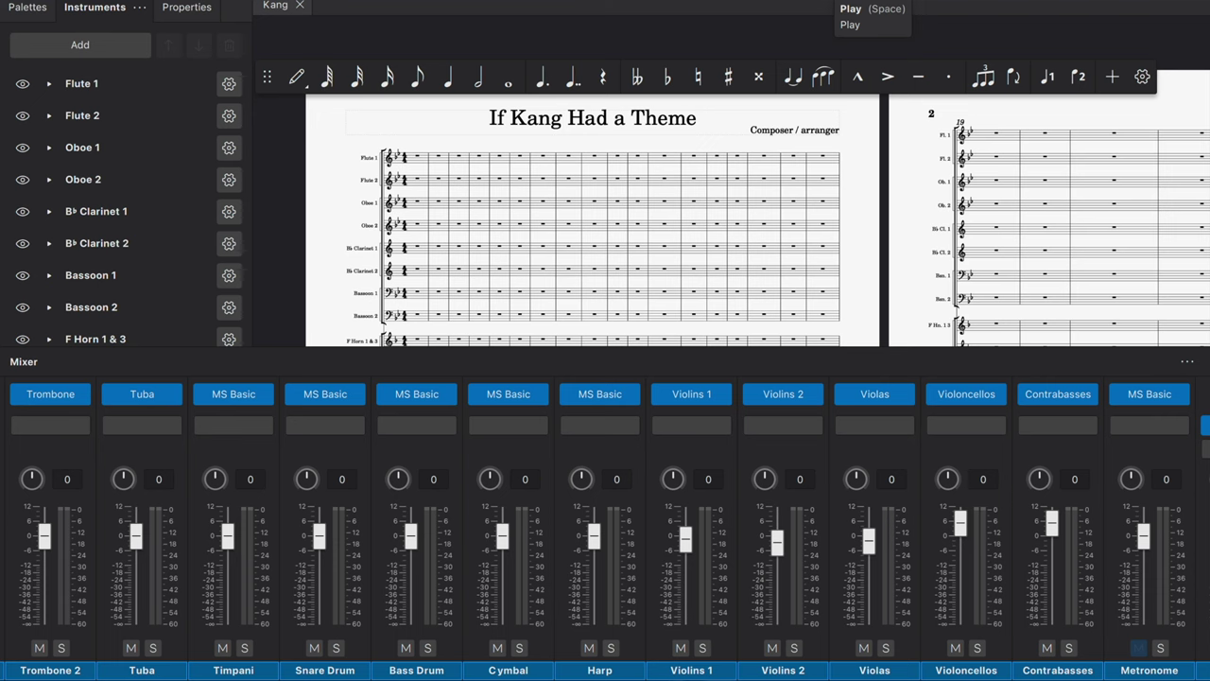
Step: Play the score from the beginning with the volume raised, hiding the mixer to follow the string staves
{"action": "key", "text": "space"}
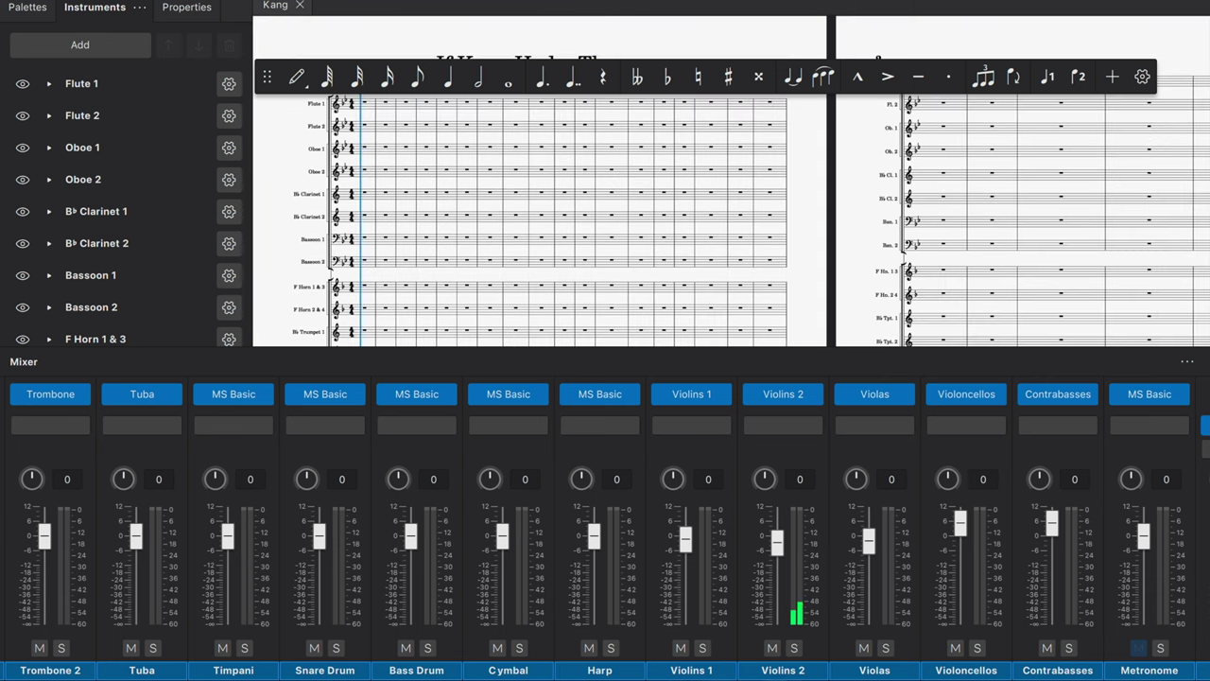
{"action": "key", "text": "XF86AudioRaiseVolume"}
{"action": "key", "text": "XF86AudioRaiseVolume"}
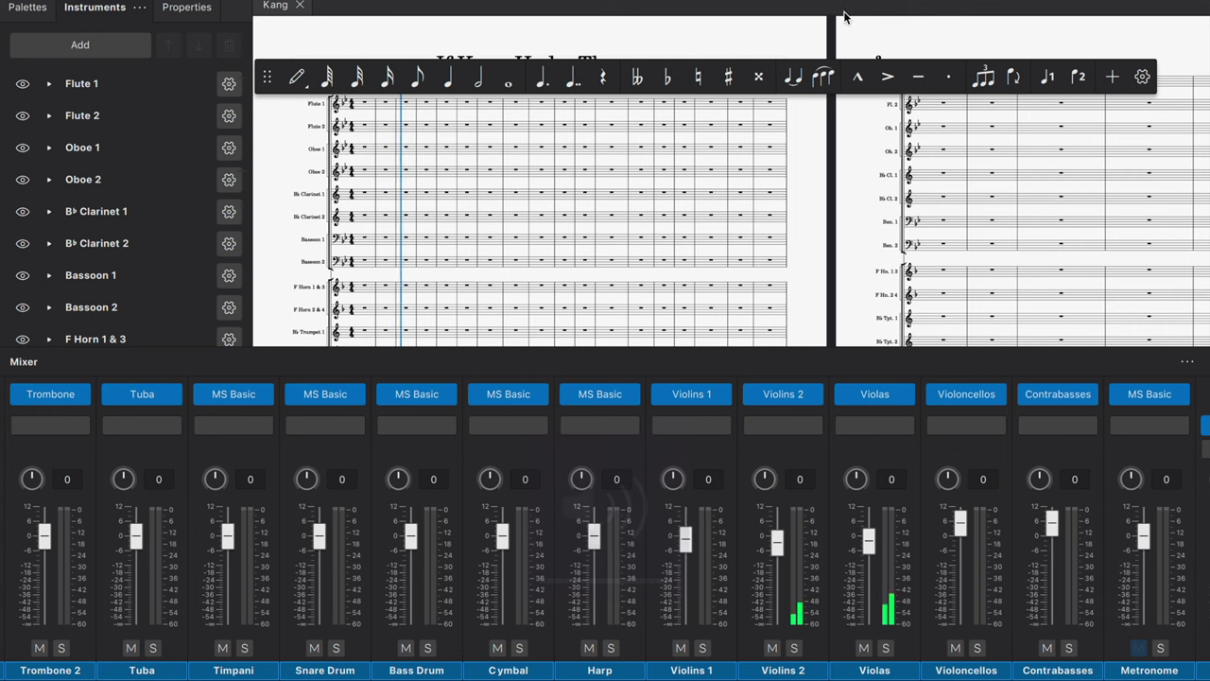
{"action": "key", "text": "F10"}
{"action": "scroll", "coordinate": [704, 353], "scroll_direction": "down", "scroll_amount": 2}
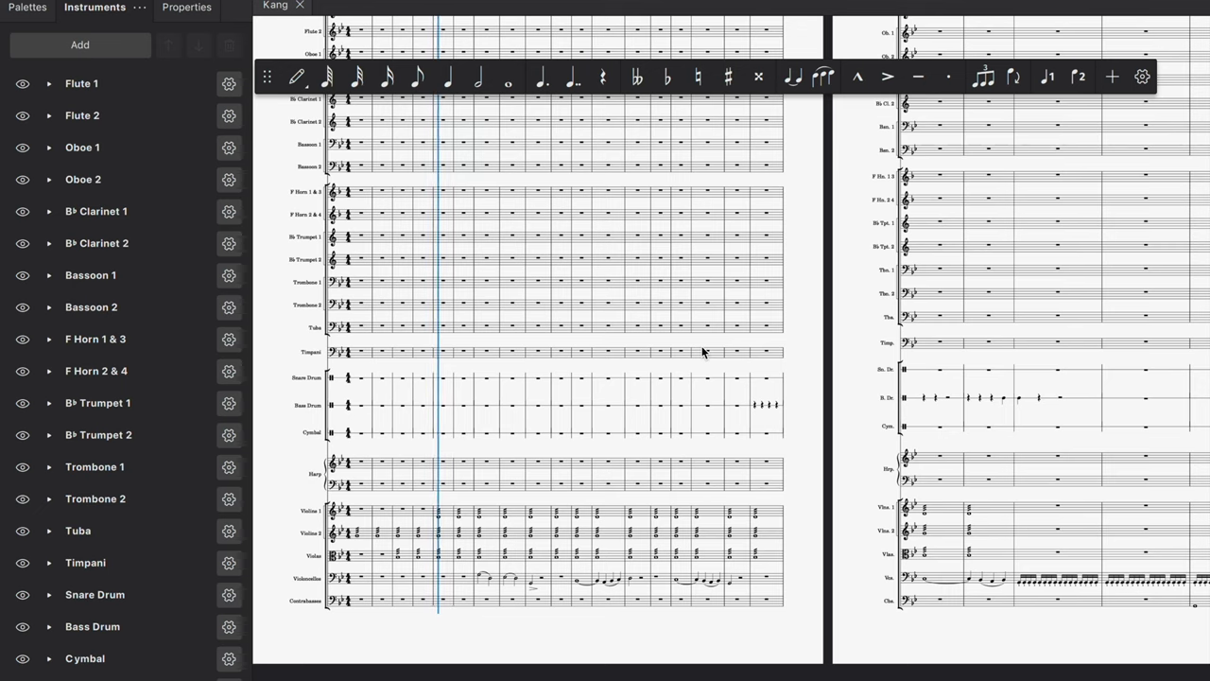
{"action": "scroll", "coordinate": [702, 351], "scroll_direction": "up", "scroll_amount": 1}
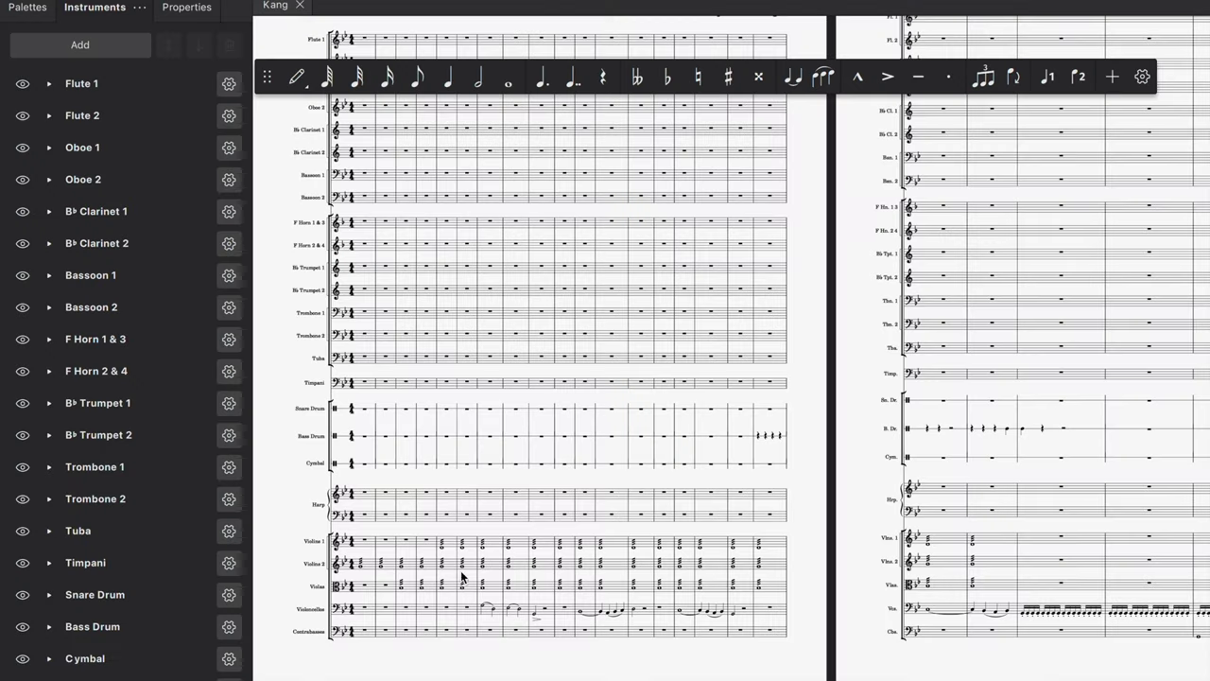
Step: Play the score from Violins 2 at measure 7, where the cello melody starts, and stop in measure 30
{"action": "left_click", "coordinate": [479, 561]}
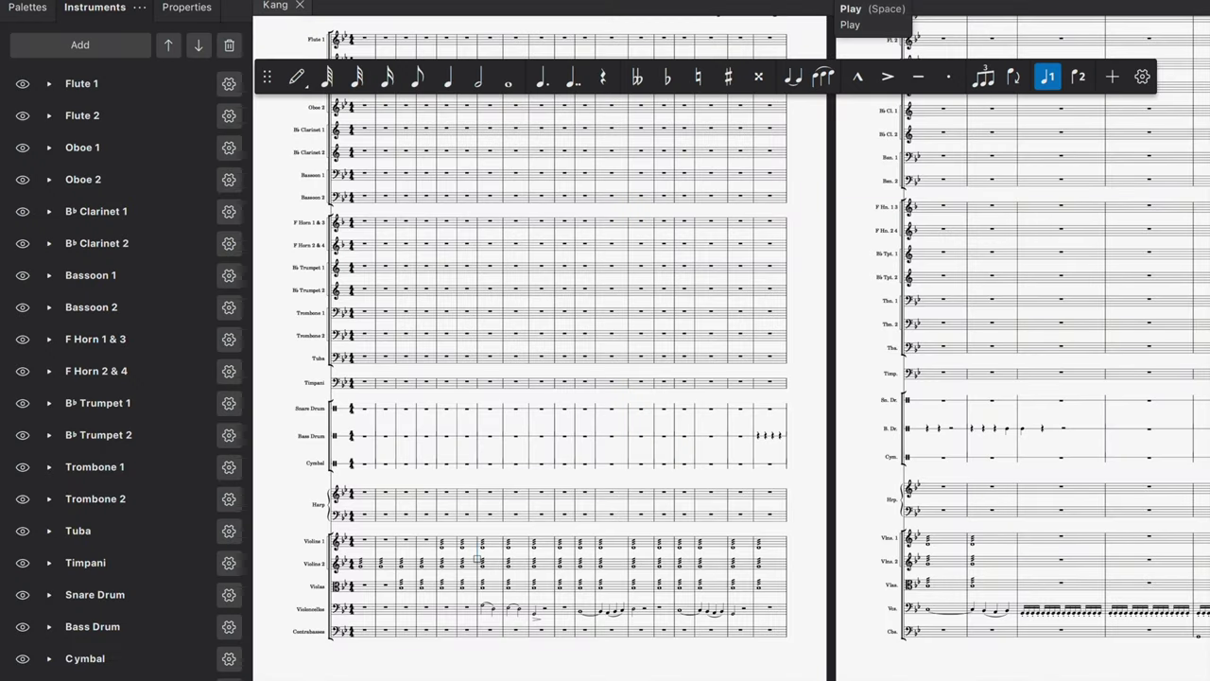
{"action": "key", "text": "space"}
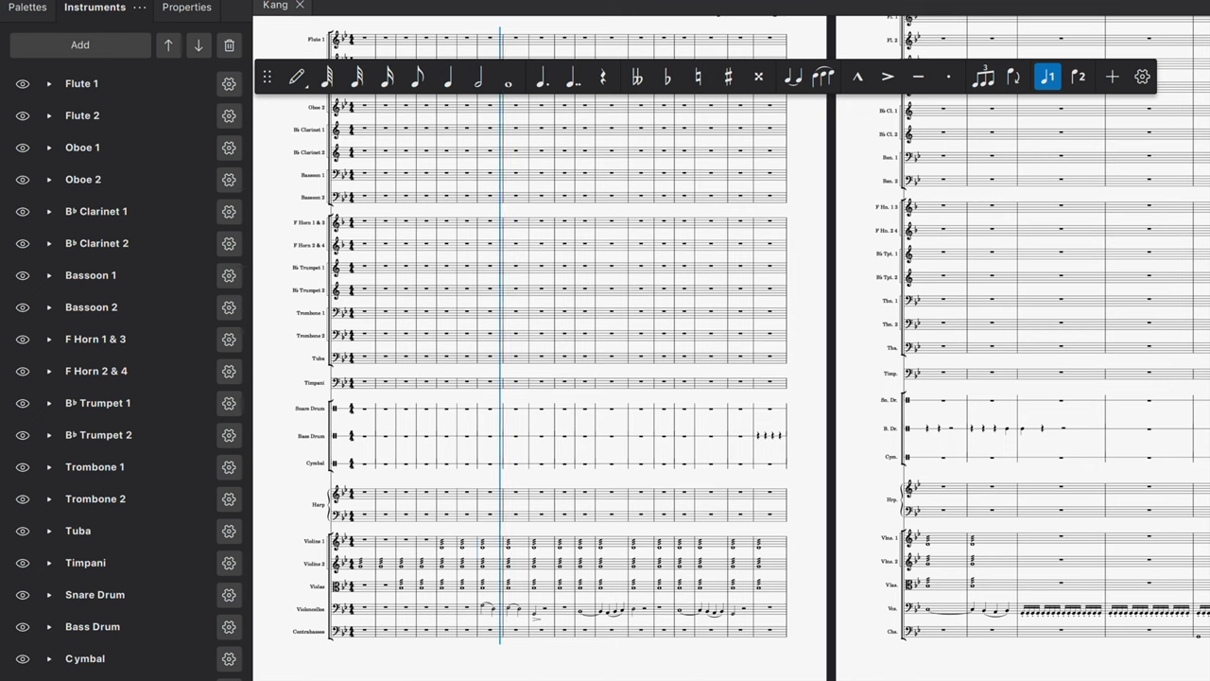
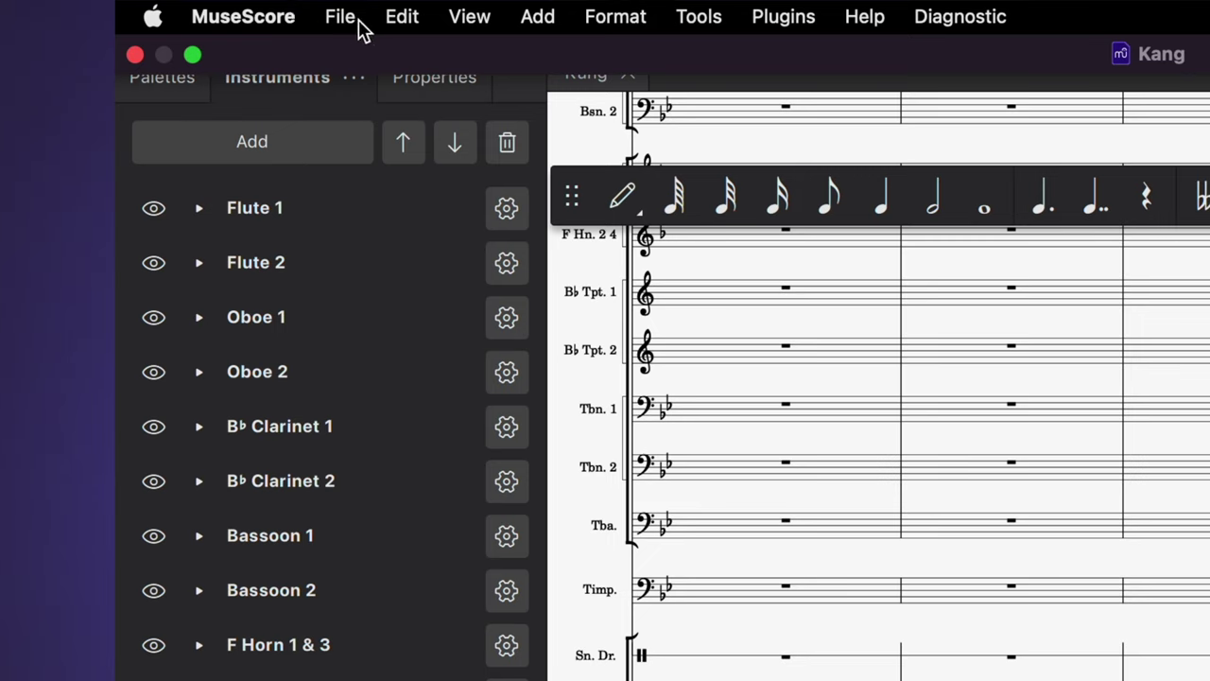
{"action": "left_click", "coordinate": [353, 20]}
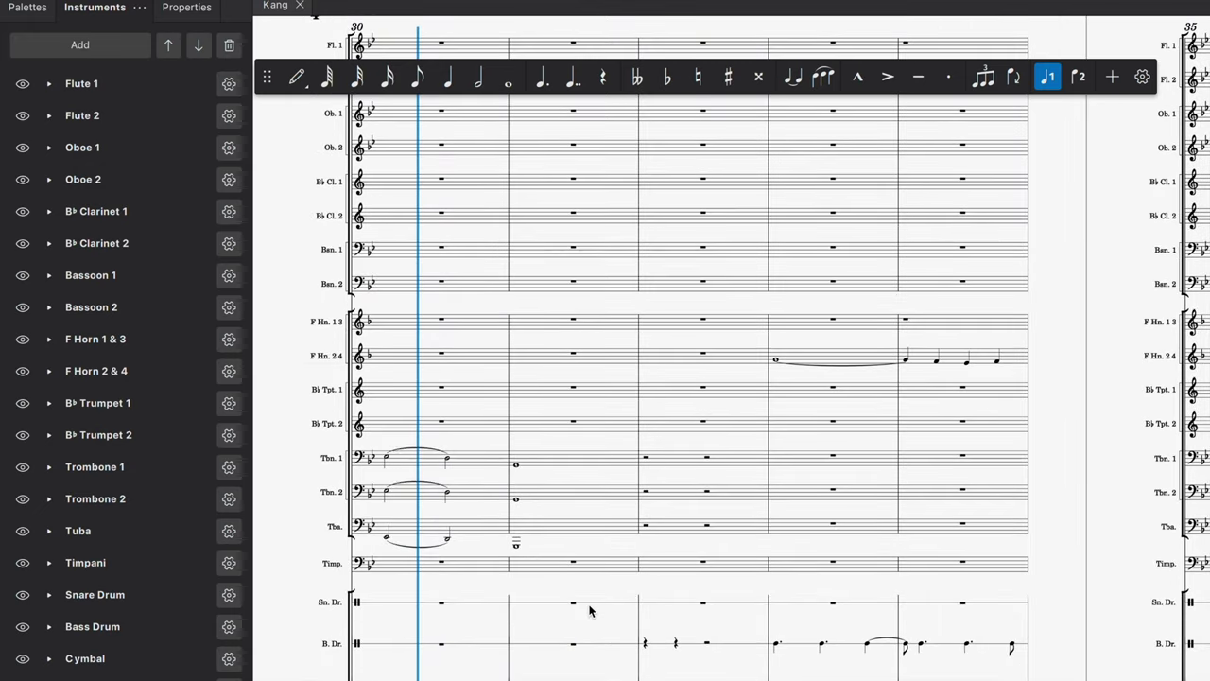
{"action": "key", "text": "space"}
Step: Review the horn, trumpet, trombone and tuba channels in the mixer, then hide it again
{"action": "key", "text": "F10"}
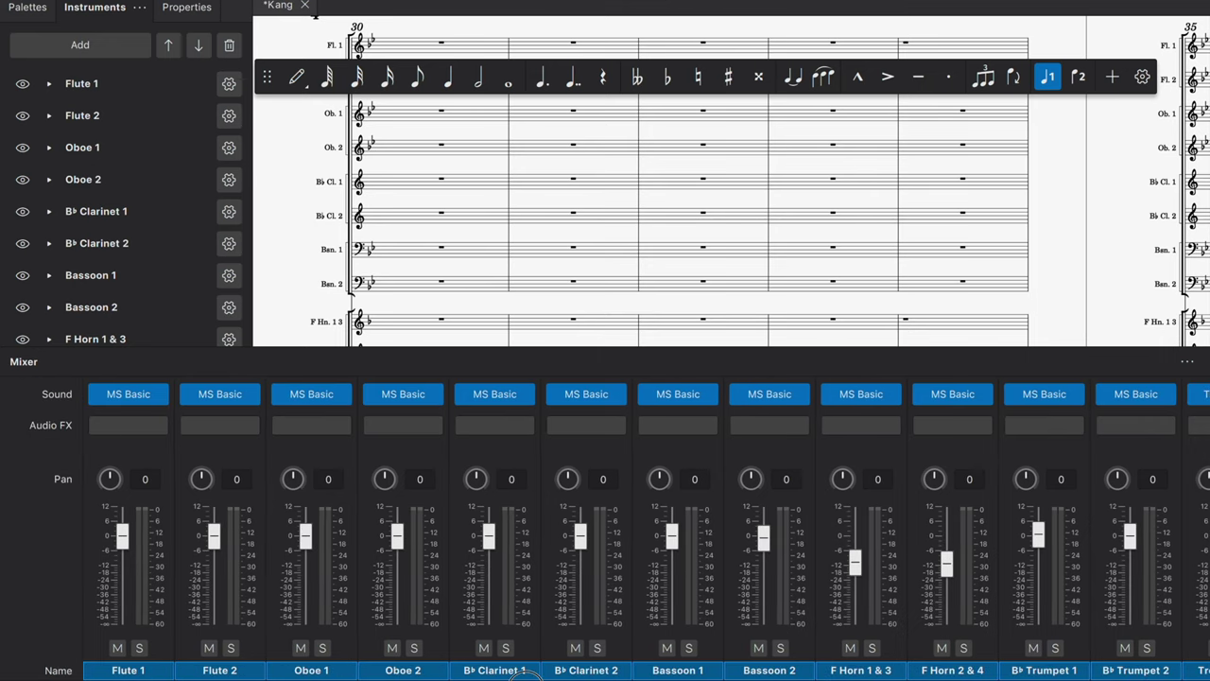
{"action": "scroll", "coordinate": [627, 605], "scroll_direction": "right", "scroll_amount": 6}
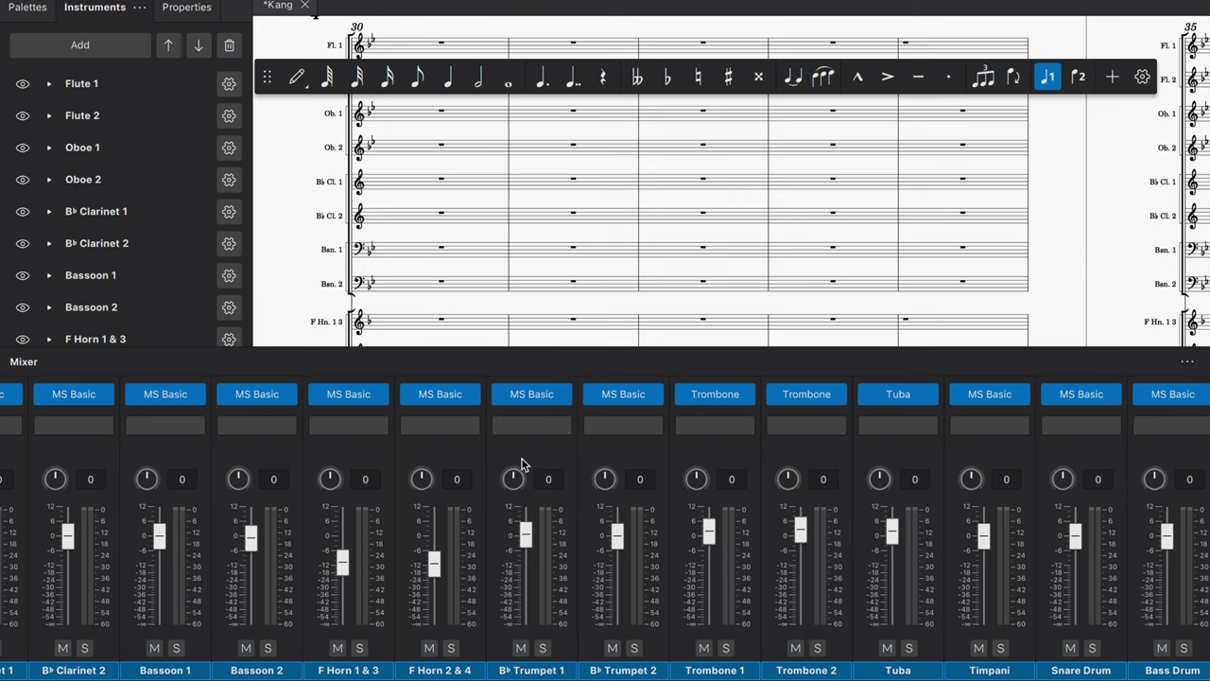
{"action": "key", "text": "F10"}
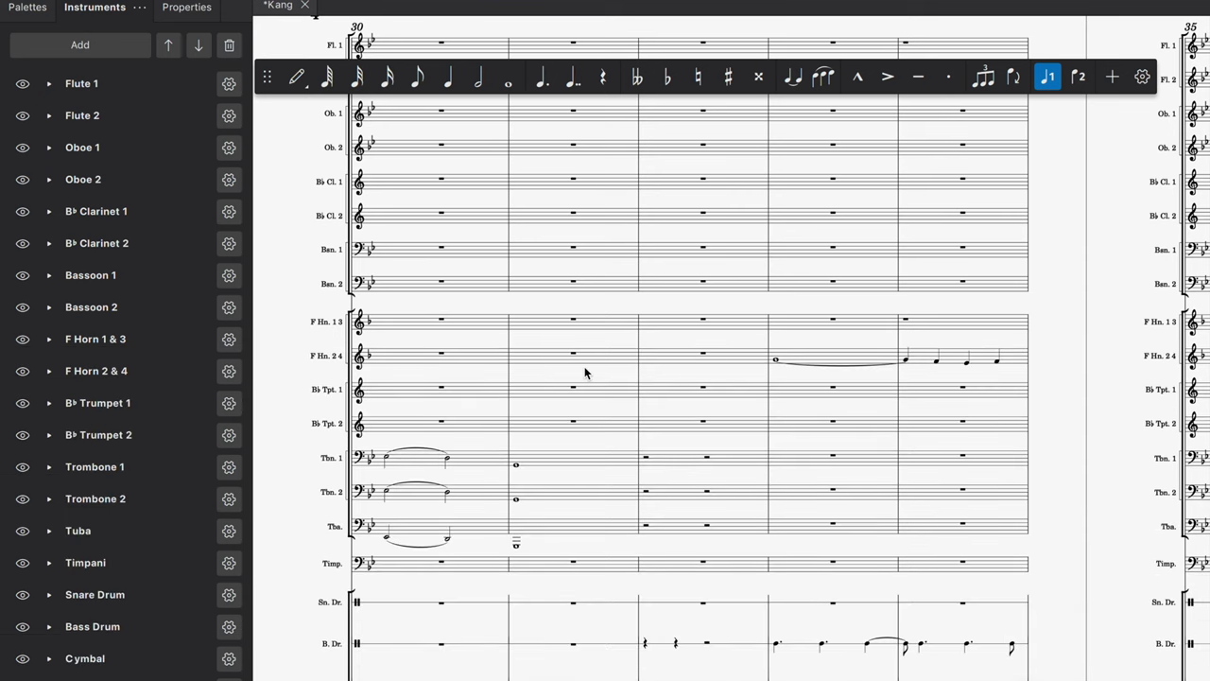
Step: Play the score from the low brass entry at measure 29 and follow the playback onto page 5
{"action": "scroll", "coordinate": [585, 373], "scroll_direction": "left", "scroll_amount": 10}
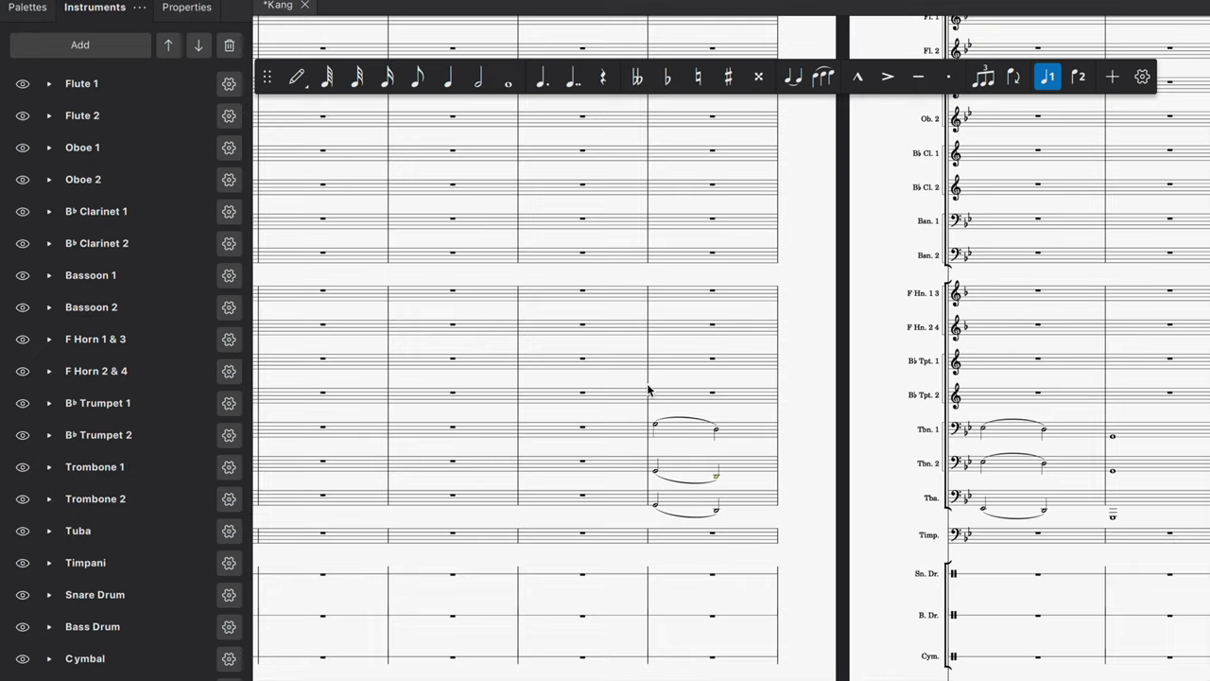
{"action": "left_click", "coordinate": [648, 388]}
{"action": "key", "text": "space"}
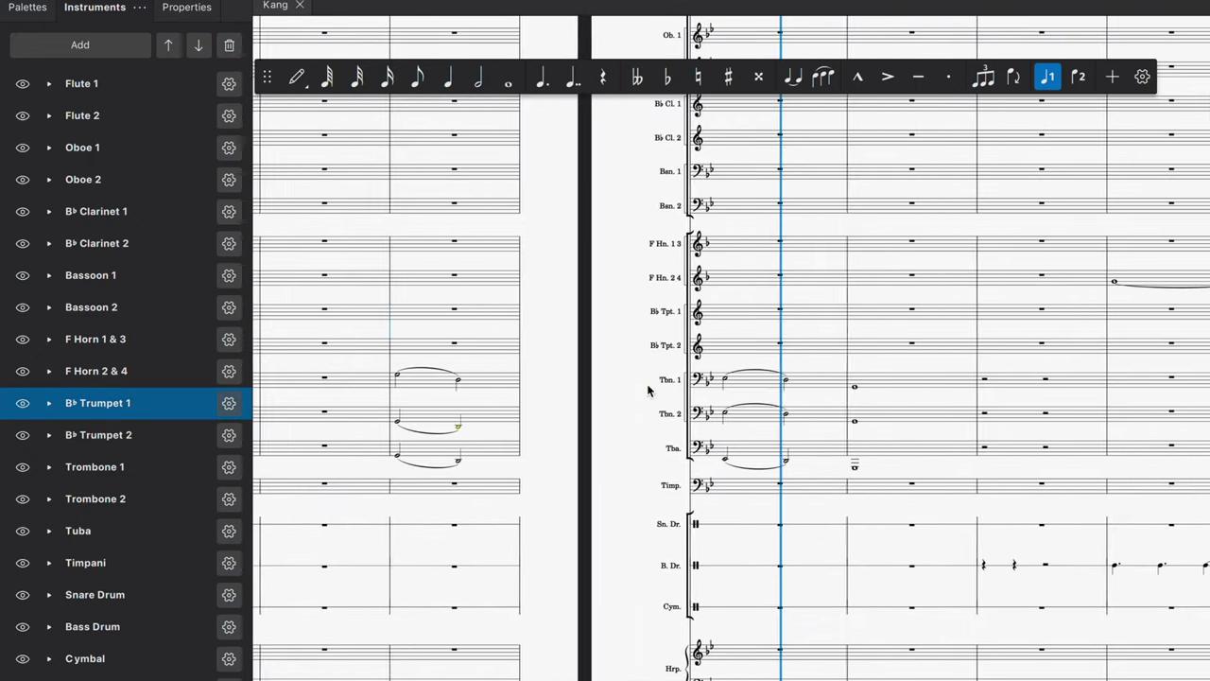
{"action": "scroll", "coordinate": [649, 388], "scroll_direction": "right", "scroll_amount": 3}
{"action": "left_click", "coordinate": [648, 388]}
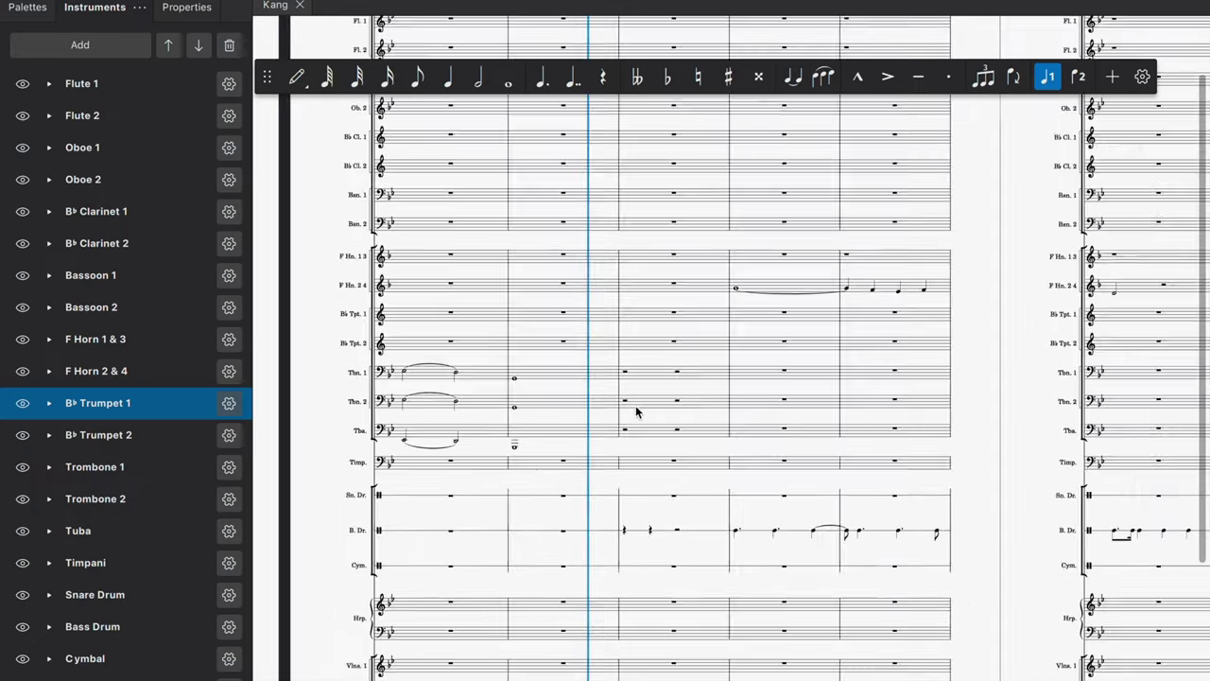
{"action": "scroll", "coordinate": [635, 404], "scroll_direction": "down", "scroll_amount": 2}
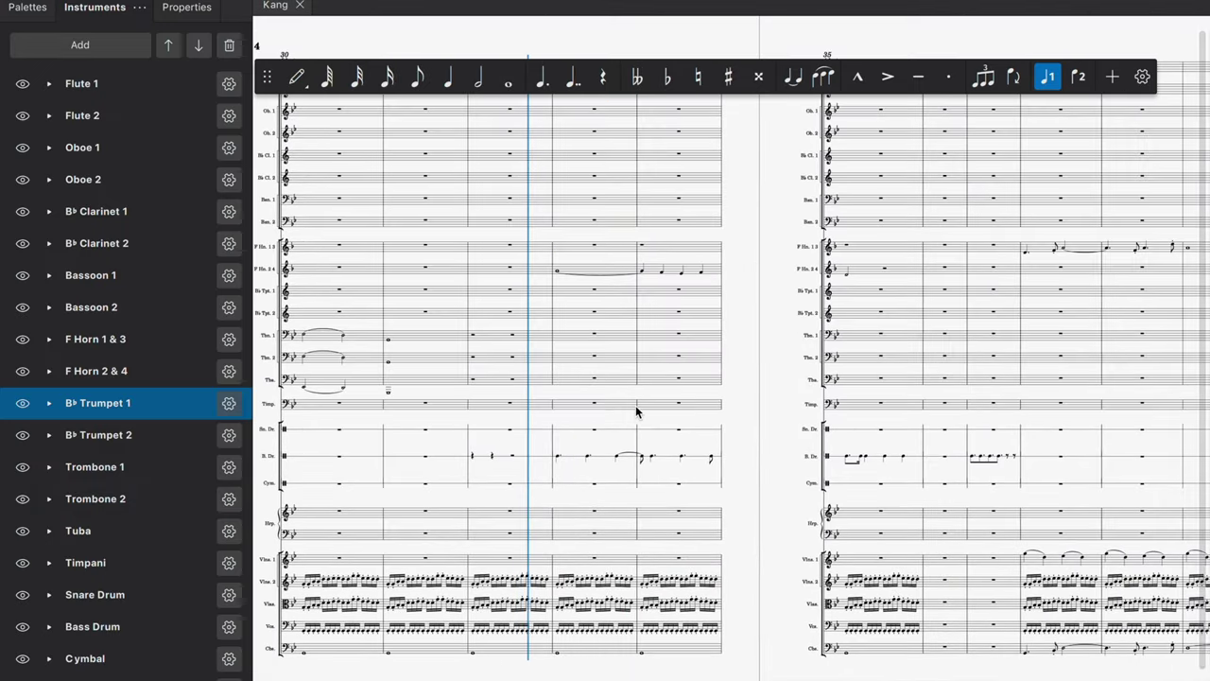
{"action": "scroll", "coordinate": [635, 412], "scroll_direction": "up", "scroll_amount": 1}
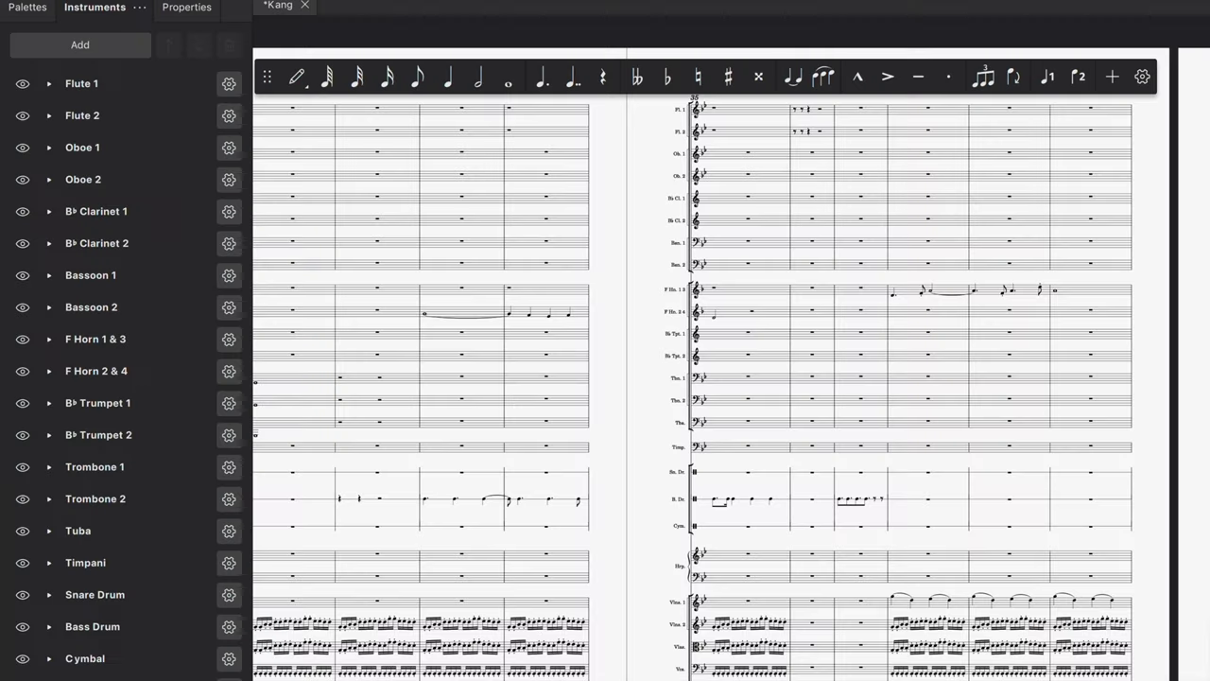
Step: Show the mixer and go over the woodwind and horn channels from Flute 2 to F Horn 2 & 4
{"action": "key", "text": "F10"}
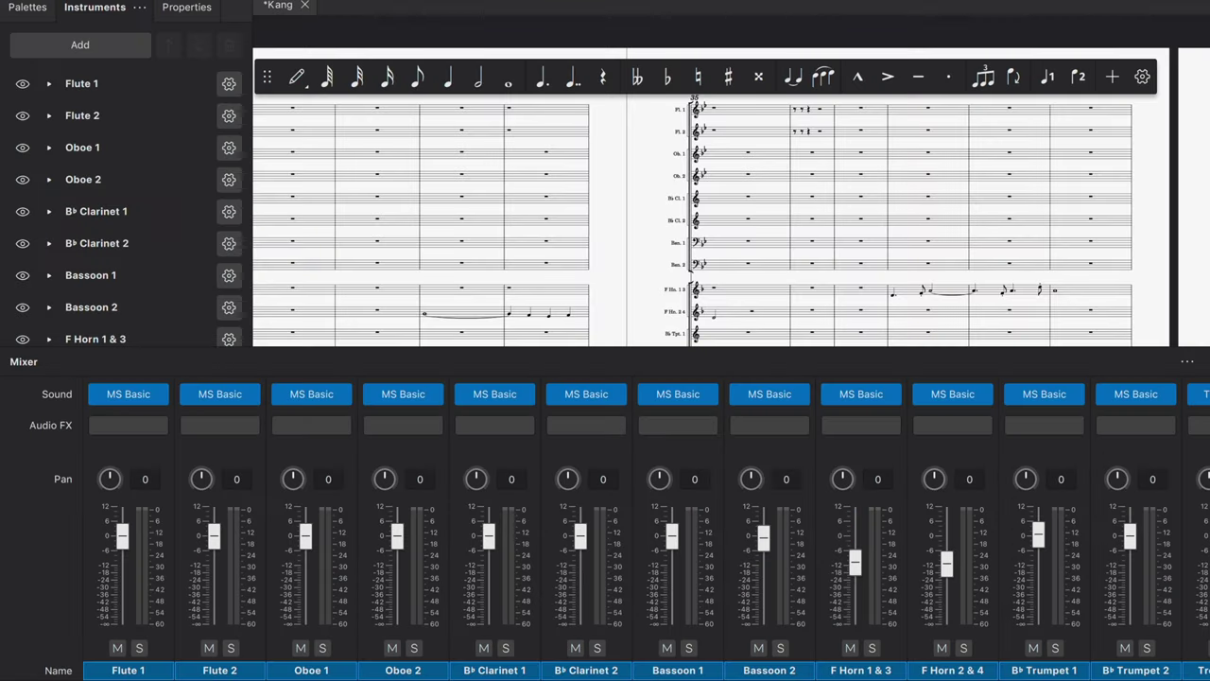
{"action": "left_click_drag", "start_coordinate": [199, 675], "coordinate": [966, 673]}
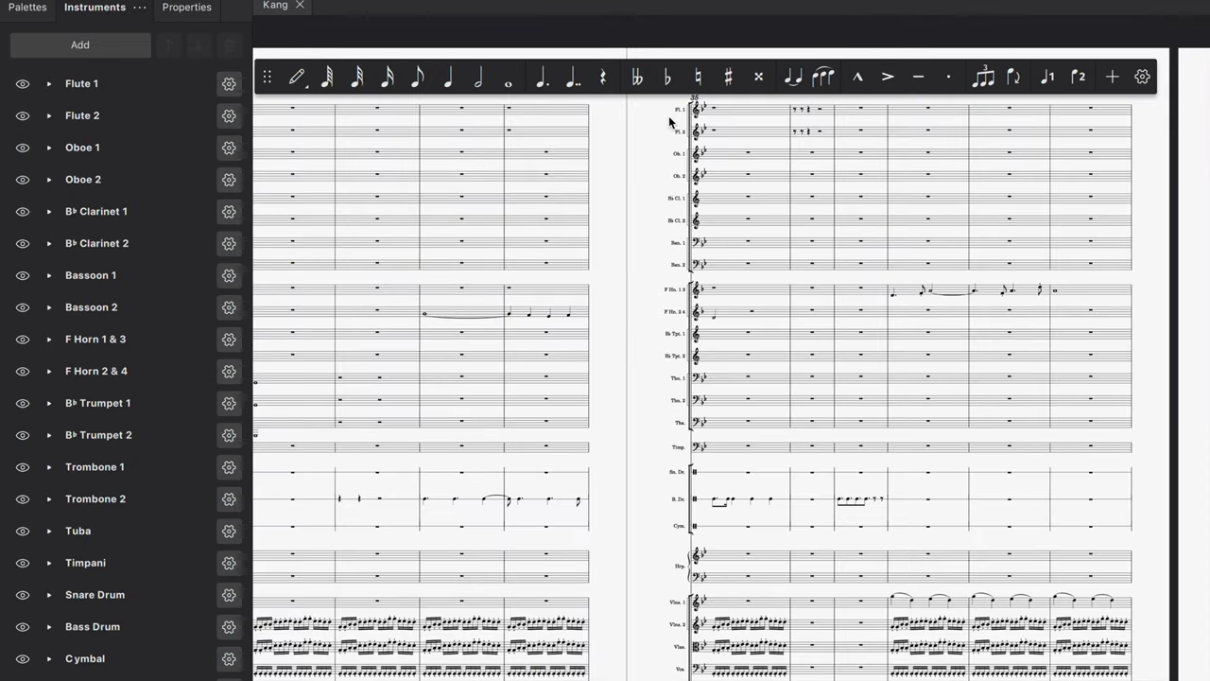
Step: Play the score from the barline after the bass drum figure in measure 37 to the last page, then return to pages 3 and 4
{"action": "left_click", "coordinate": [887, 490]}
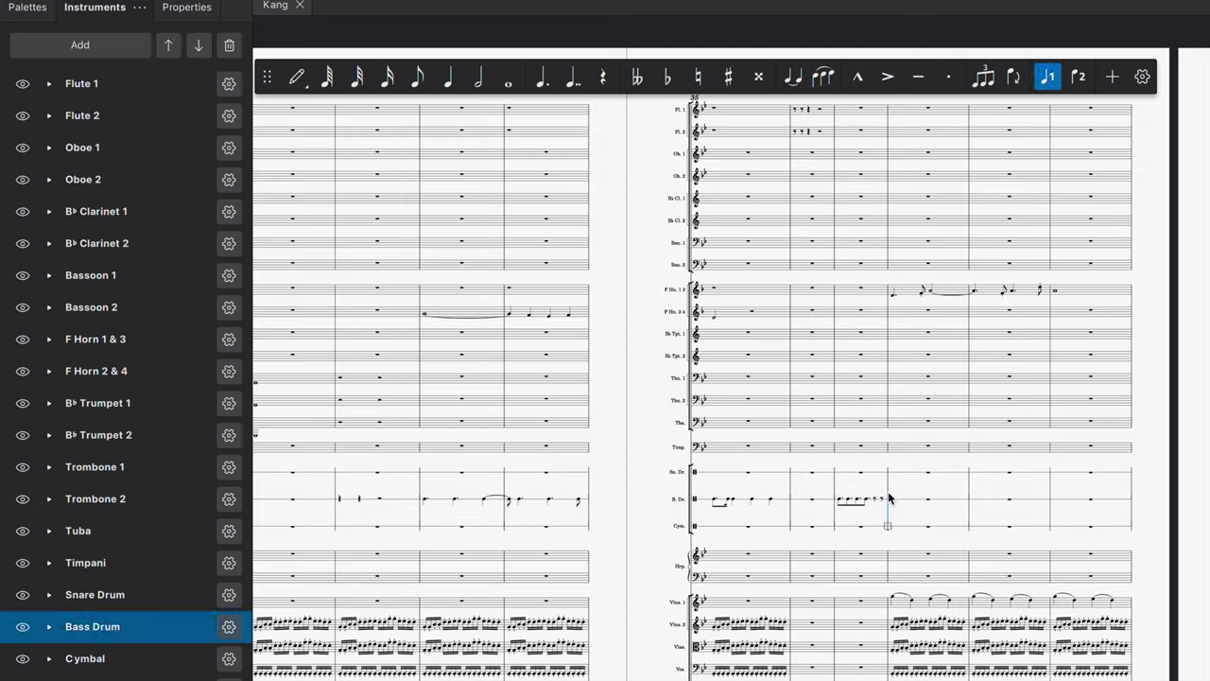
{"action": "key", "text": "space"}
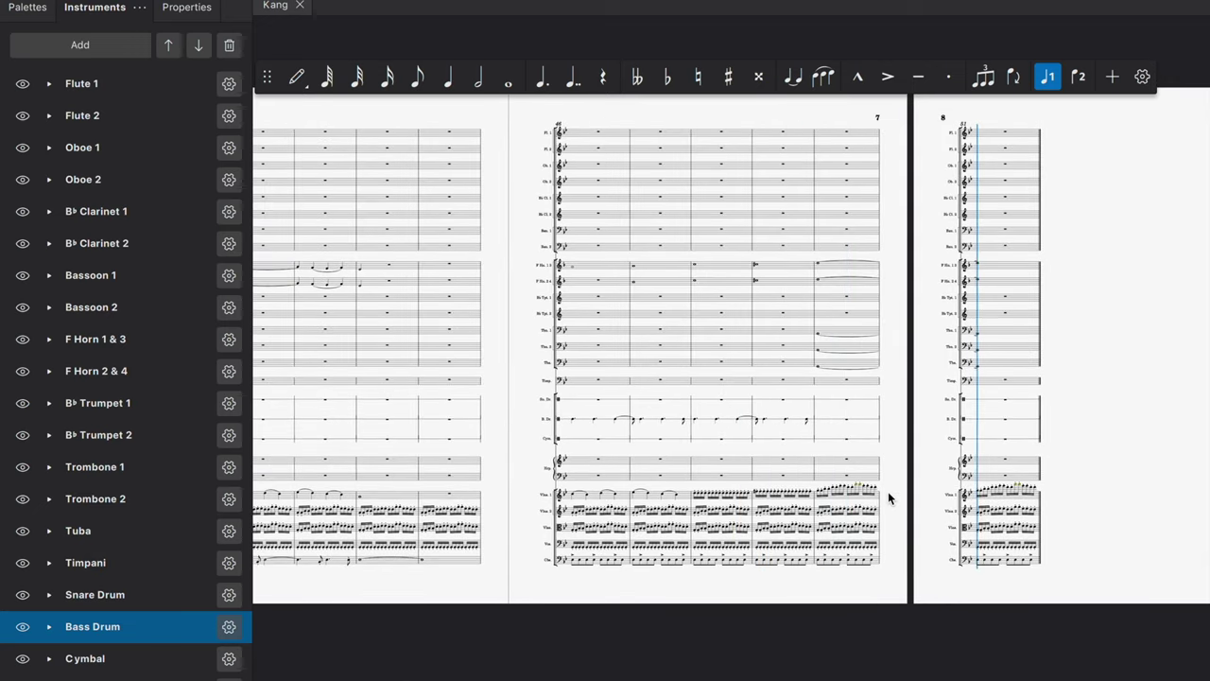
{"action": "key", "text": "space"}
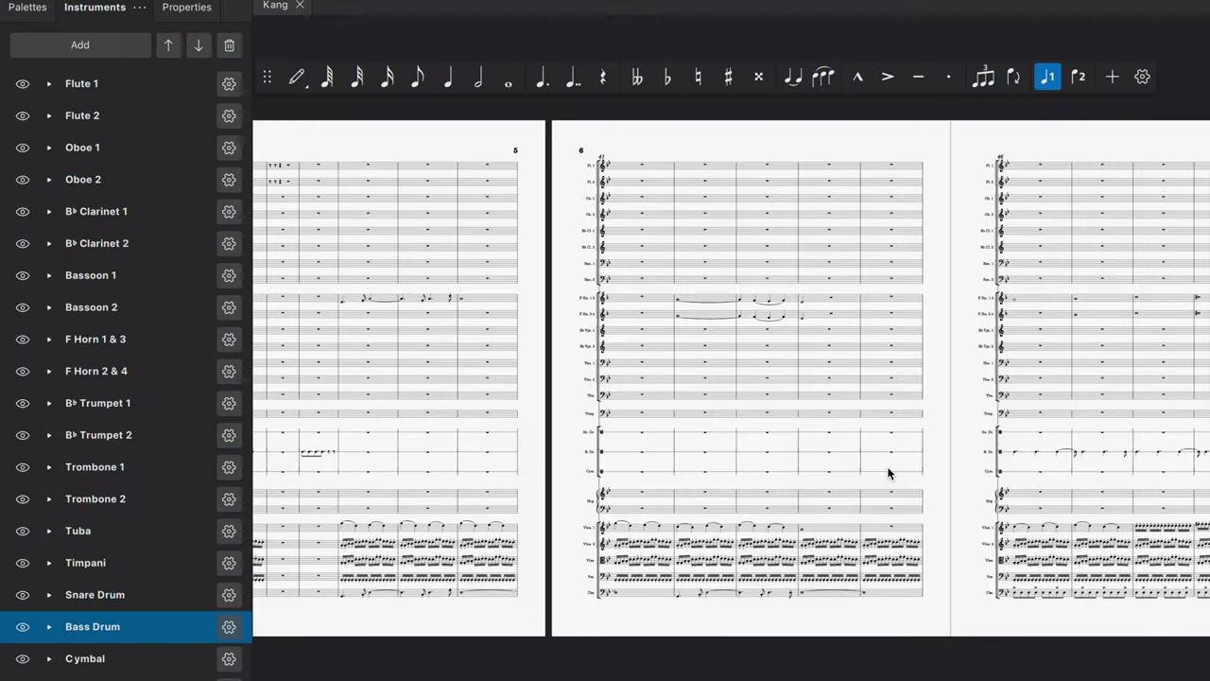
{"action": "scroll", "coordinate": [888, 472], "scroll_direction": "left", "scroll_amount": 10}
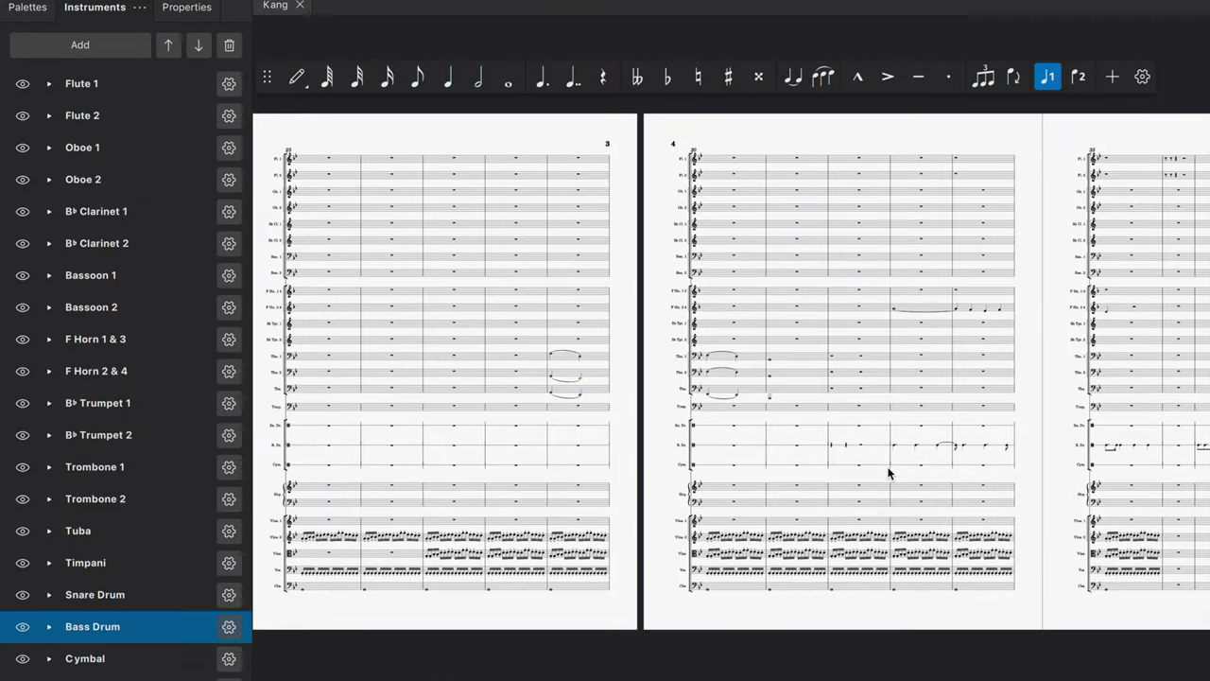